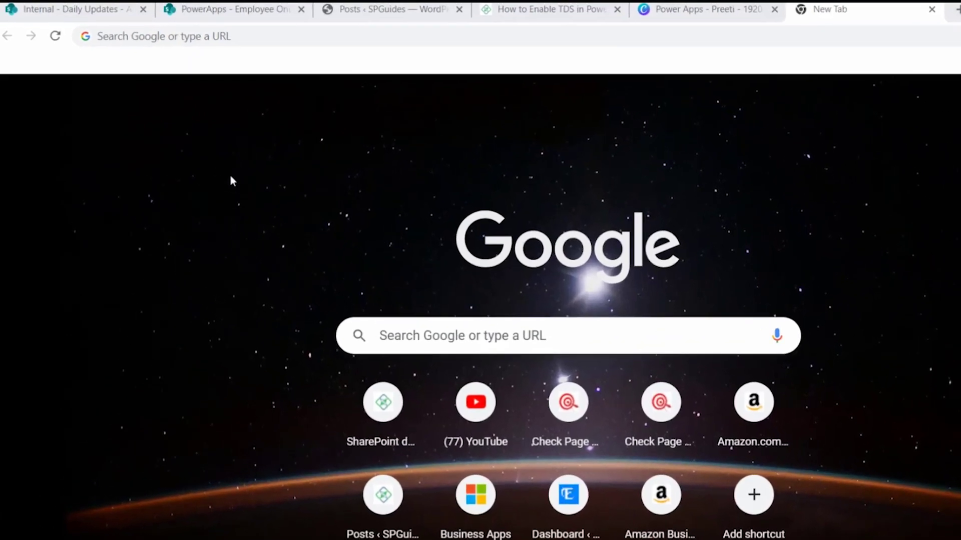
Load admin.powerplatform.microsoft.com/home from the Chrome address bar
{"action": "left_click", "coordinate": [274, 39]}
{"action": "type", "text": "https://admin.powerplatform.microsoft.com/home"}
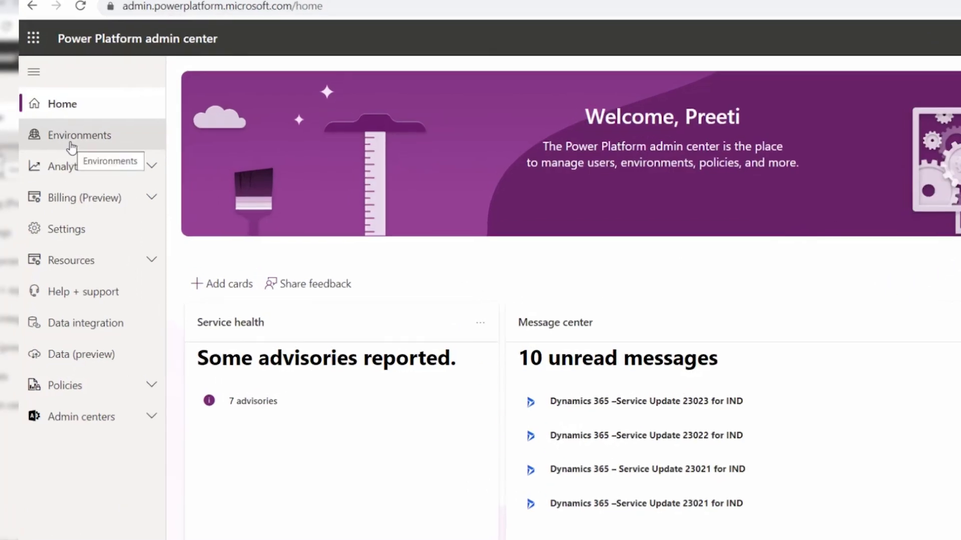
From Environments, select tsinfotechnologies (default) and open its Settings
{"action": "left_click", "coordinate": [70, 144]}
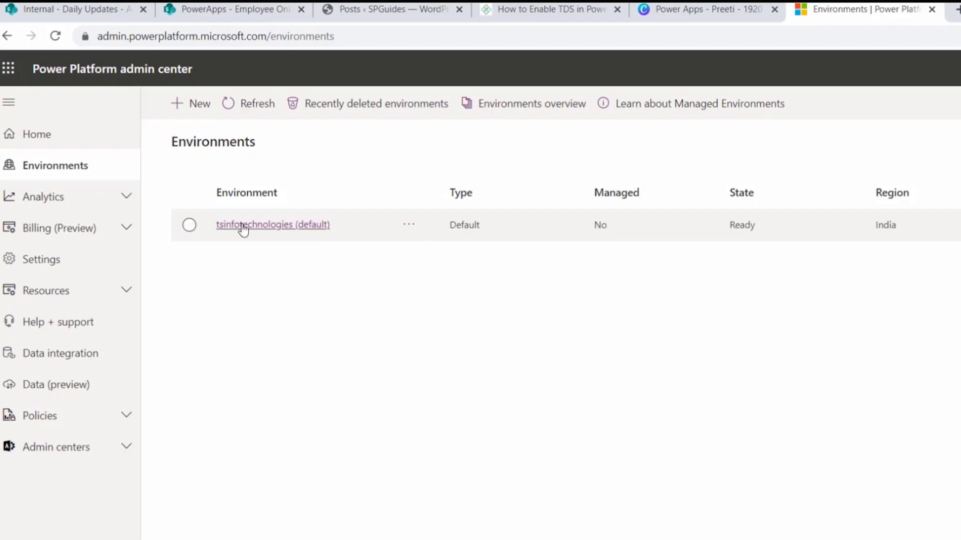
{"action": "left_click", "coordinate": [188, 226]}
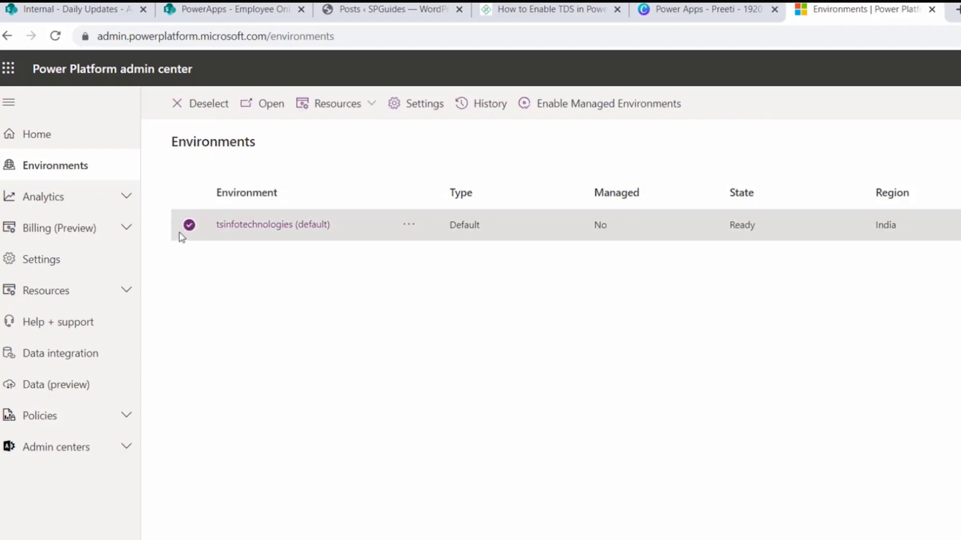
{"action": "left_click", "coordinate": [416, 119]}
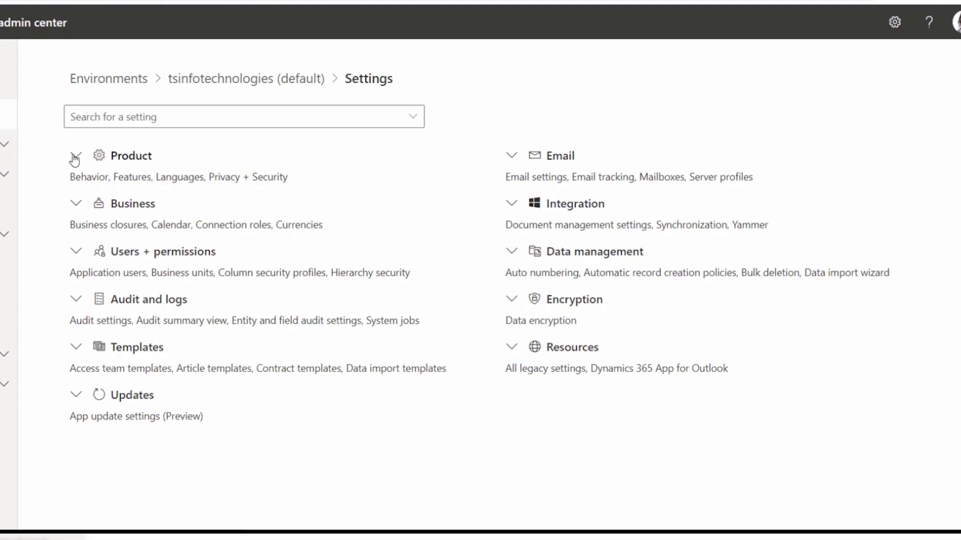
Open Features under the Product category to show the TDS endpoint setting
{"action": "left_click", "coordinate": [76, 157]}
{"action": "left_click", "coordinate": [88, 204]}
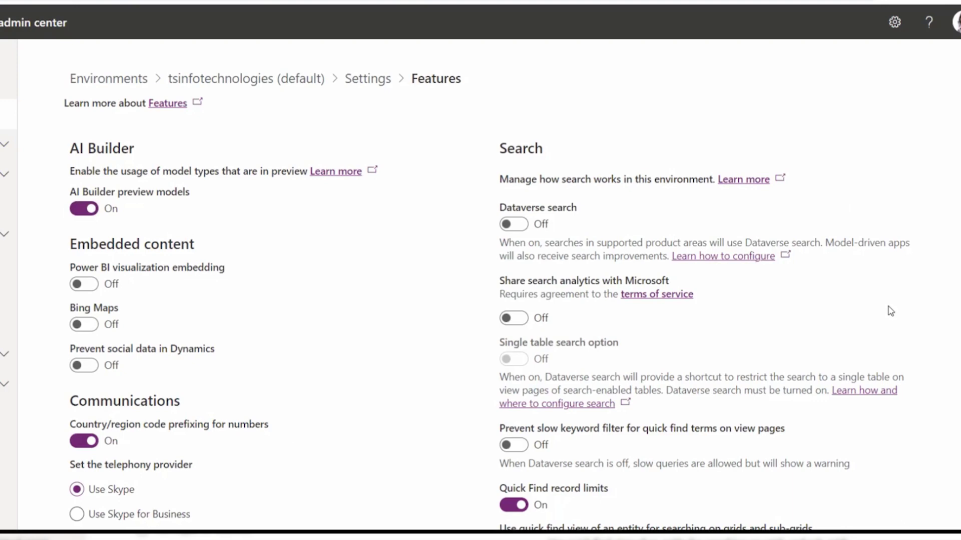
{"action": "scroll", "coordinate": [890, 310], "scroll_direction": "down", "scroll_amount": 2}
{"action": "scroll", "coordinate": [890, 309], "scroll_direction": "down", "scroll_amount": 1}
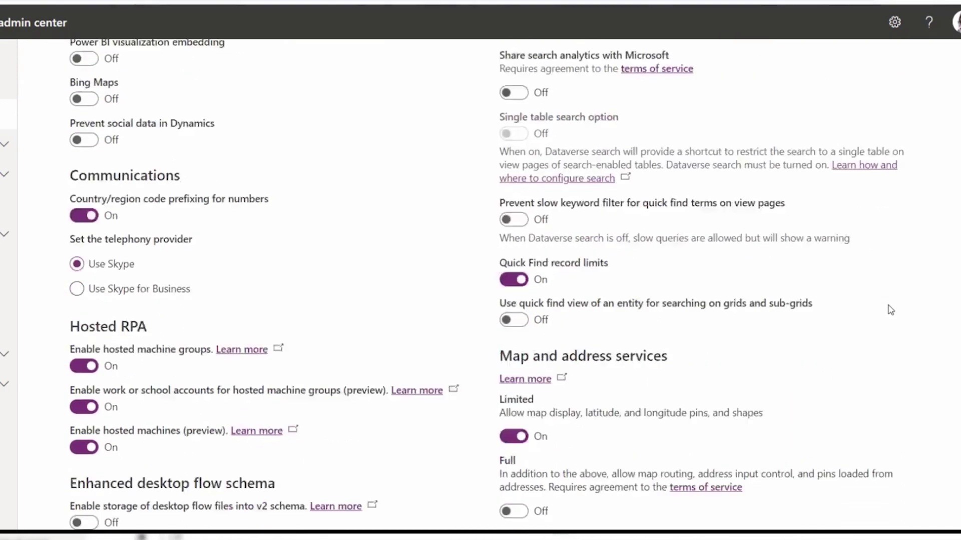
{"action": "scroll", "coordinate": [889, 309], "scroll_direction": "down", "scroll_amount": 1}
{"action": "scroll", "coordinate": [890, 307], "scroll_direction": "down", "scroll_amount": 5}
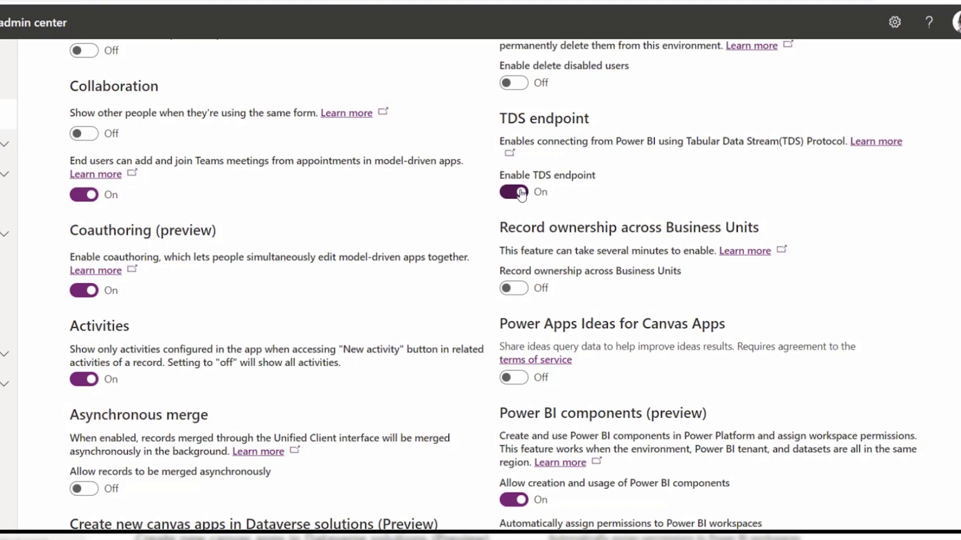
{"action": "left_click", "coordinate": [522, 193]}
{"action": "left_click", "coordinate": [521, 194]}
{"action": "scroll", "coordinate": [542, 218], "scroll_direction": "down", "scroll_amount": 3}
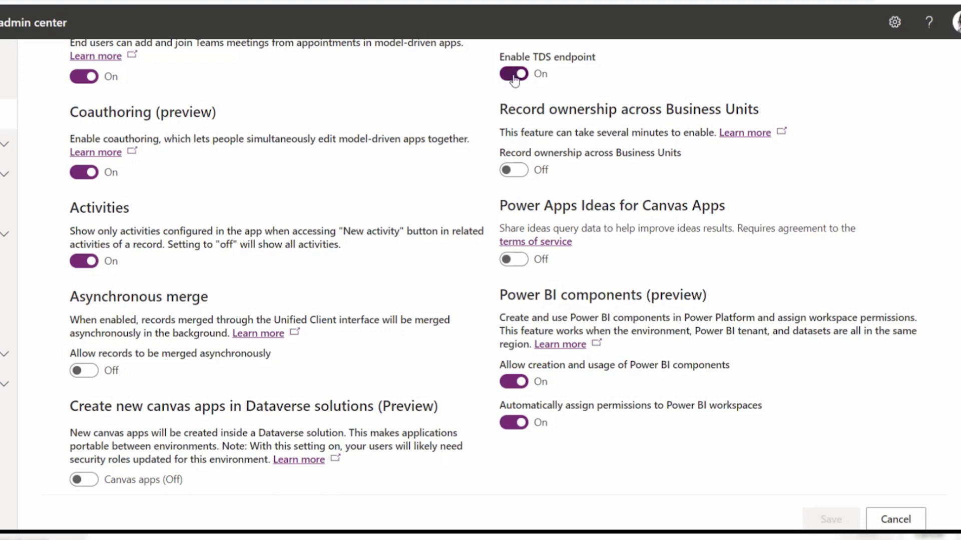
Turn Enable TDS endpoint to Off and save the Features settings
{"action": "left_click", "coordinate": [515, 75]}
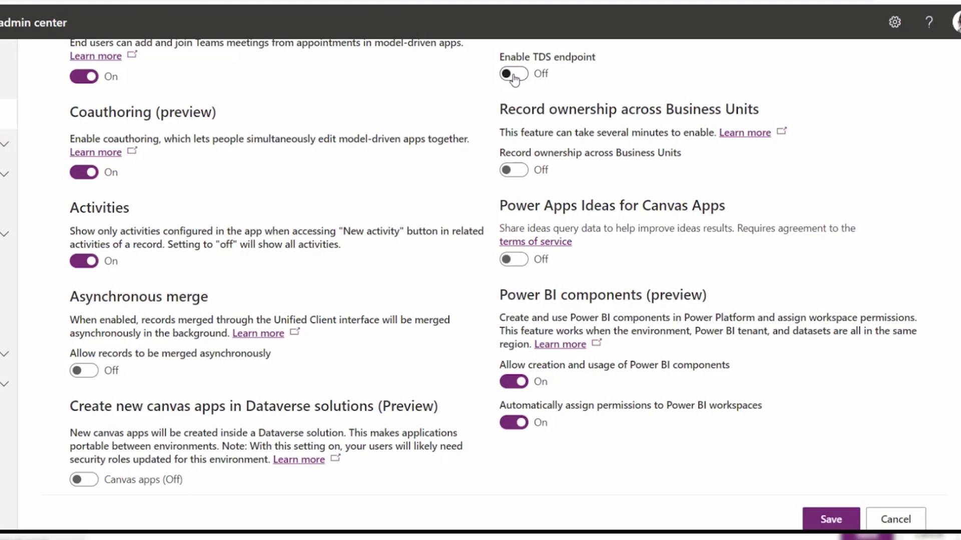
{"action": "left_click", "coordinate": [830, 520]}
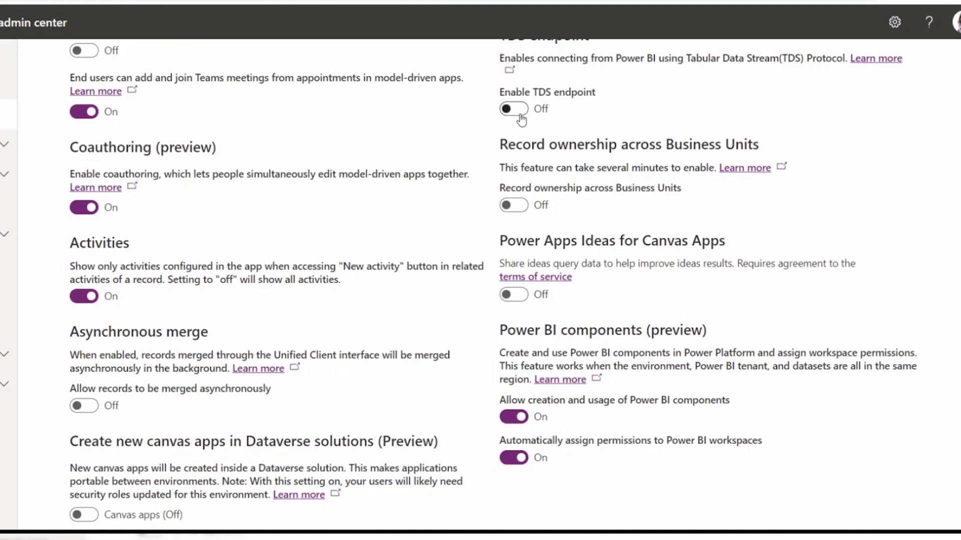
{"action": "scroll", "coordinate": [613, 474], "scroll_direction": "down", "scroll_amount": 1}
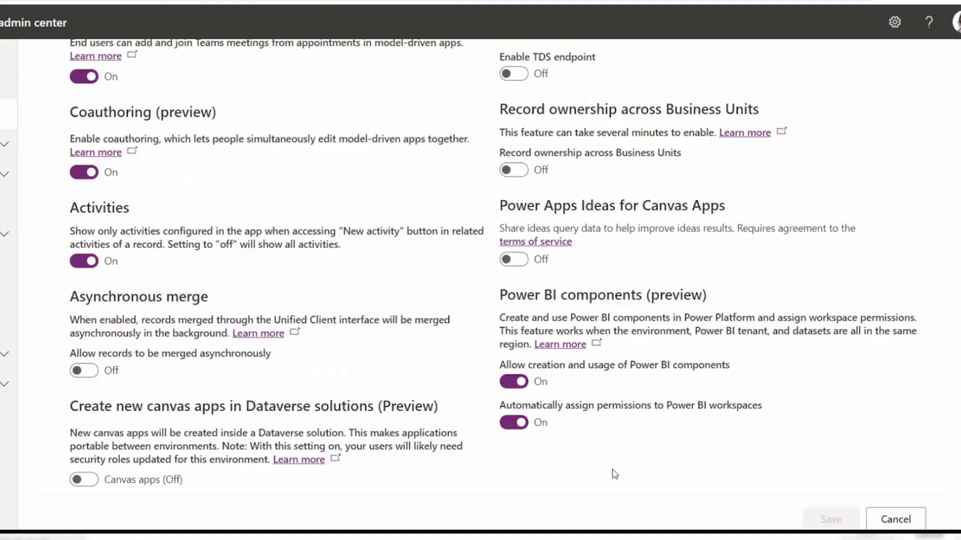